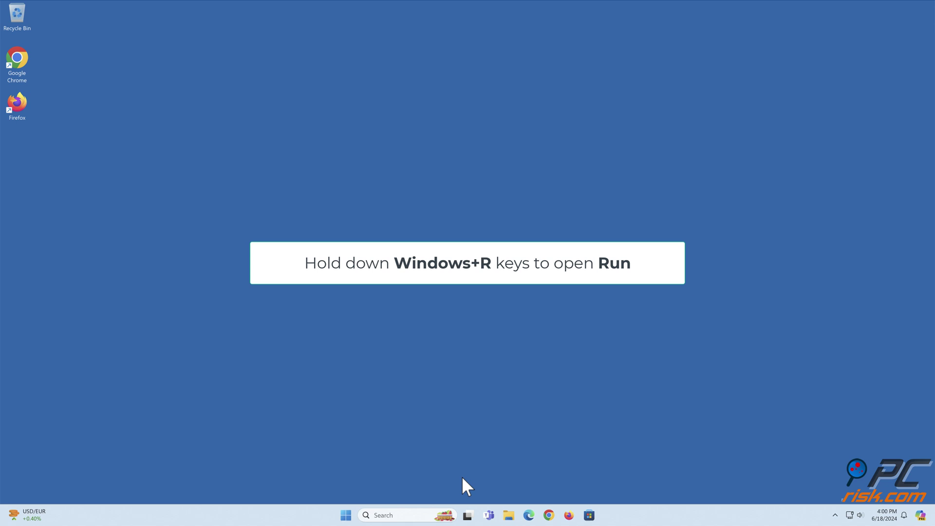
# Launch Windows PowerShell as administrator from the Run dialog
pyautogui.press('super+r')
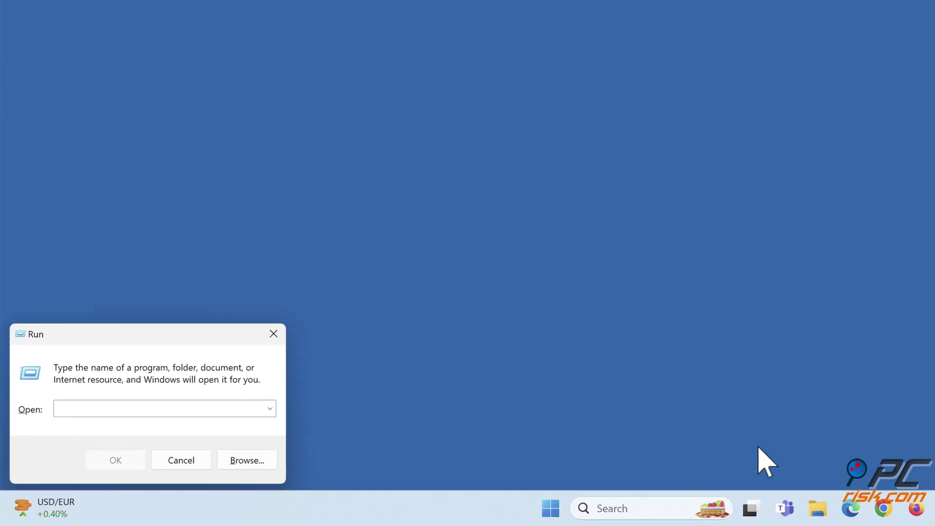
pyautogui.write('po')
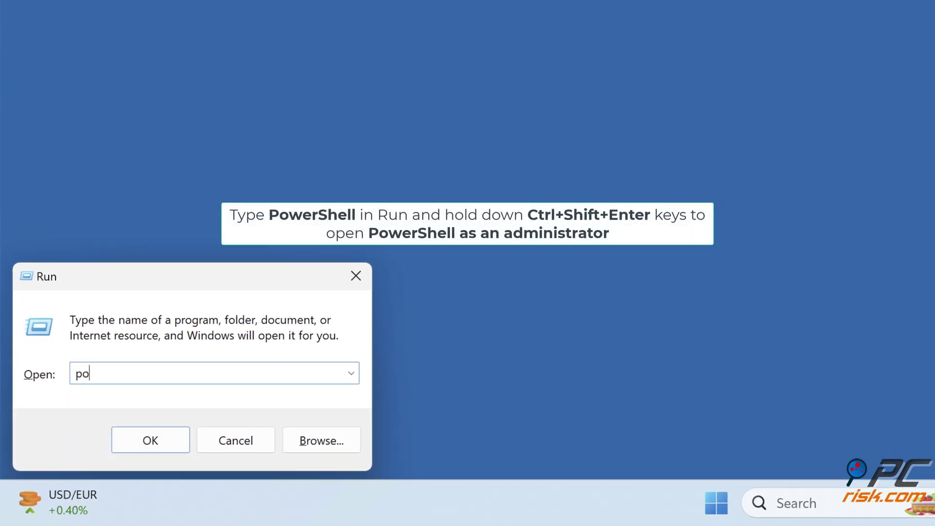
pyautogui.write('wershell')
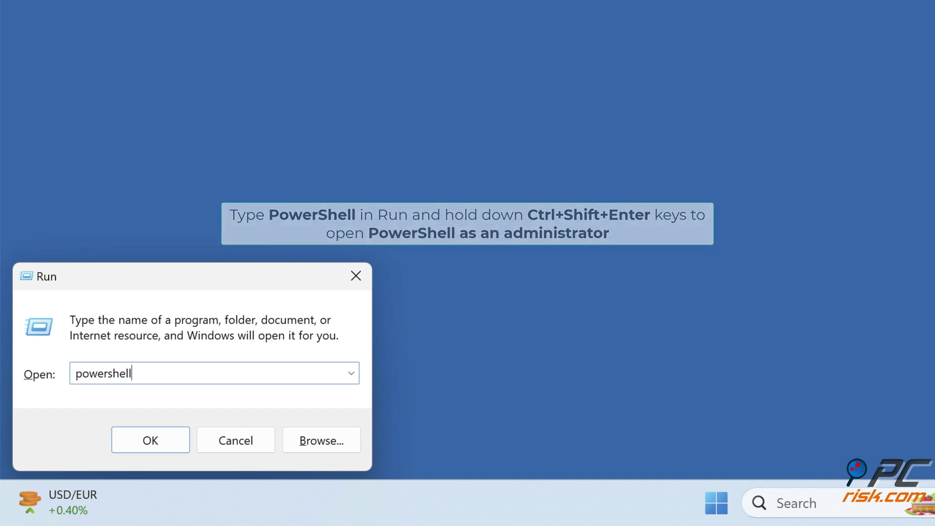
pyautogui.hotkey('ctrl', 'shift', 'Return')
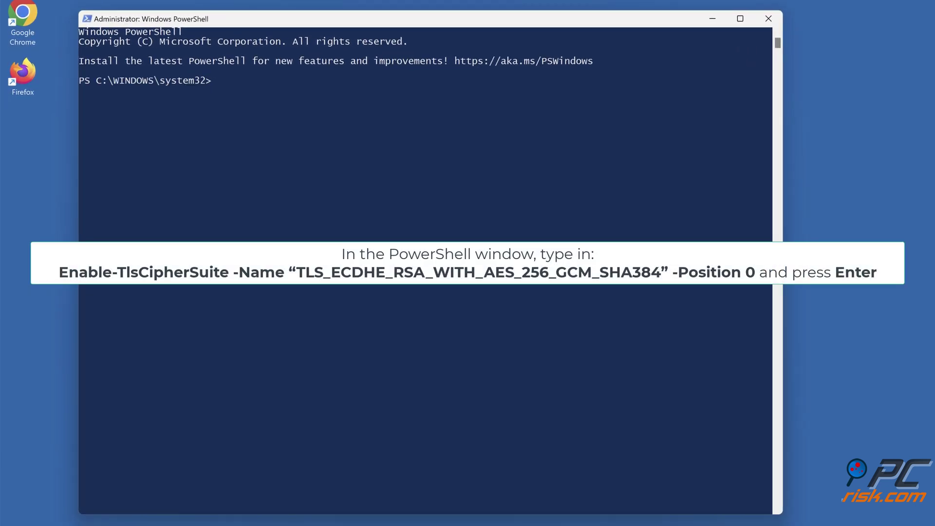
pyautogui.write('Enable-TlsCipherSuite -Name "TLS_ECDHE_RSA_WITH_AES_256_GCM_SHA384" -Position 0')
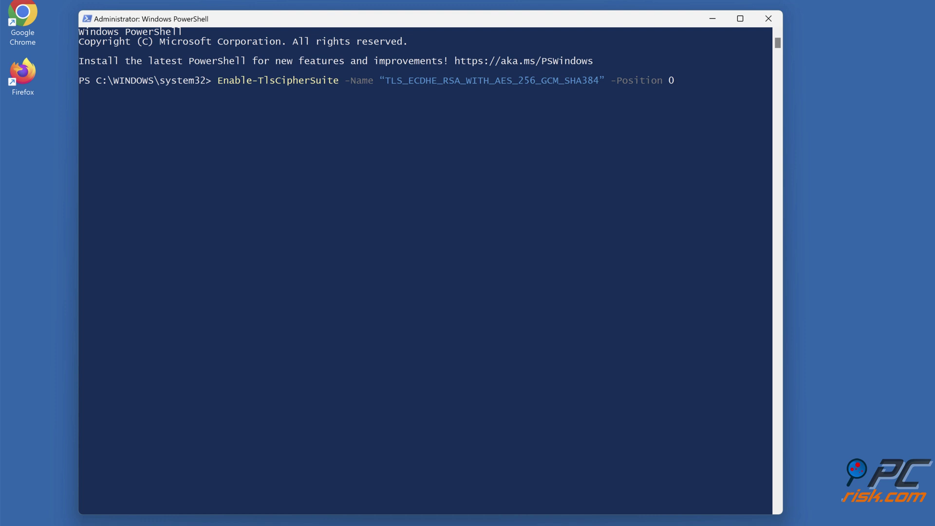
# Enable TLS_ECDHE_RSA_WITH_AES_256_GCM_SHA384 at position 0 and list all cipher suites
pyautogui.press('Return')
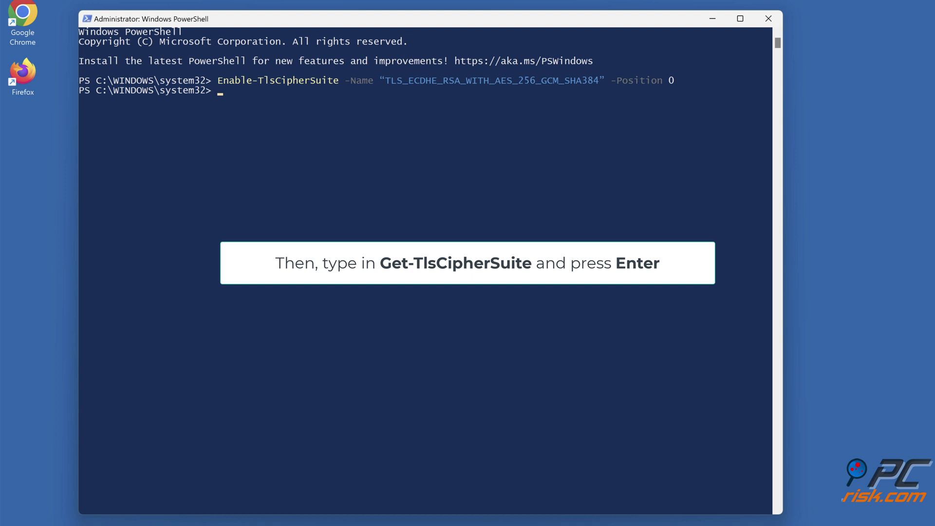
pyautogui.write('Get-TlsCipherSuite')
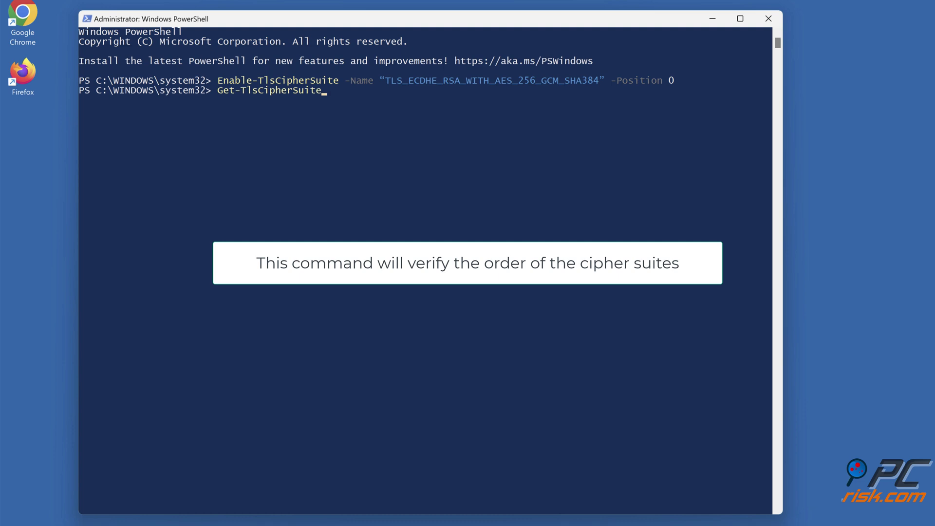
pyautogui.press('Return')
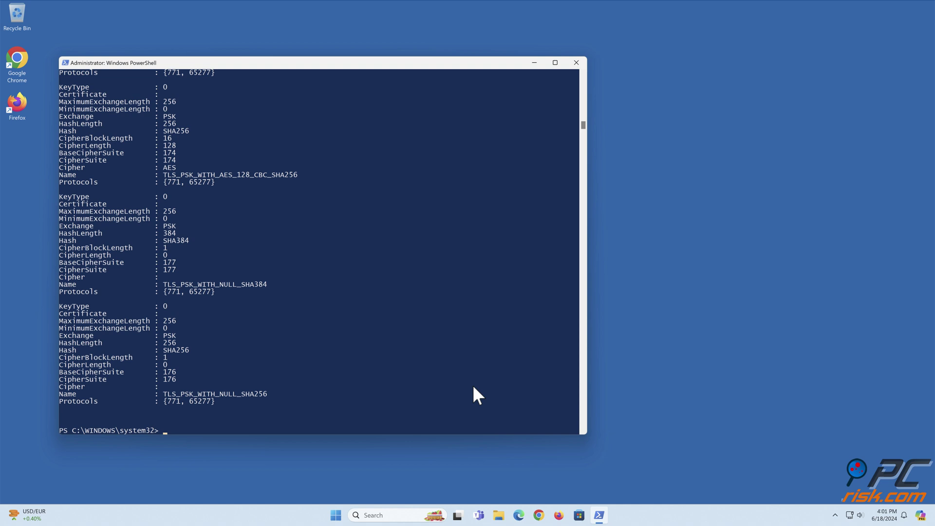
pyautogui.click(575, 63)
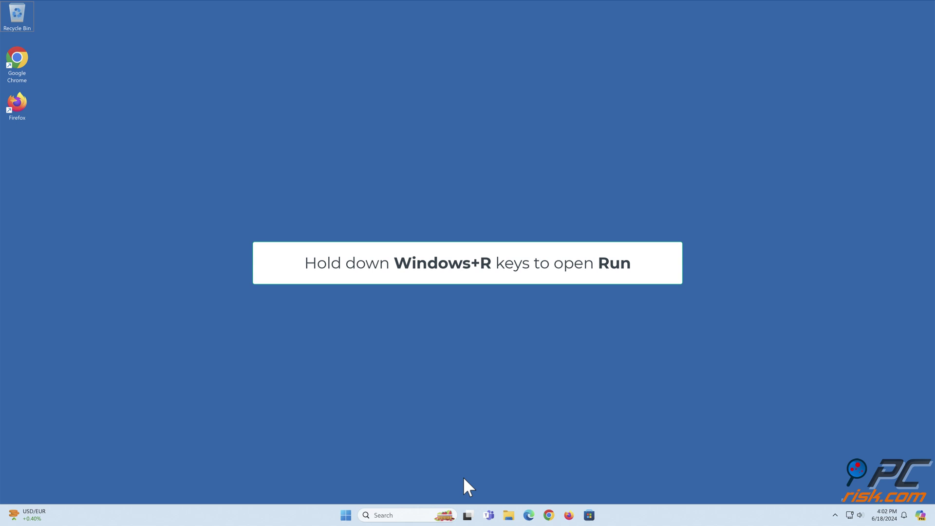
# Run inetcpl.cpl from the Run dialog to show Internet Properties
pyautogui.press('super+r')
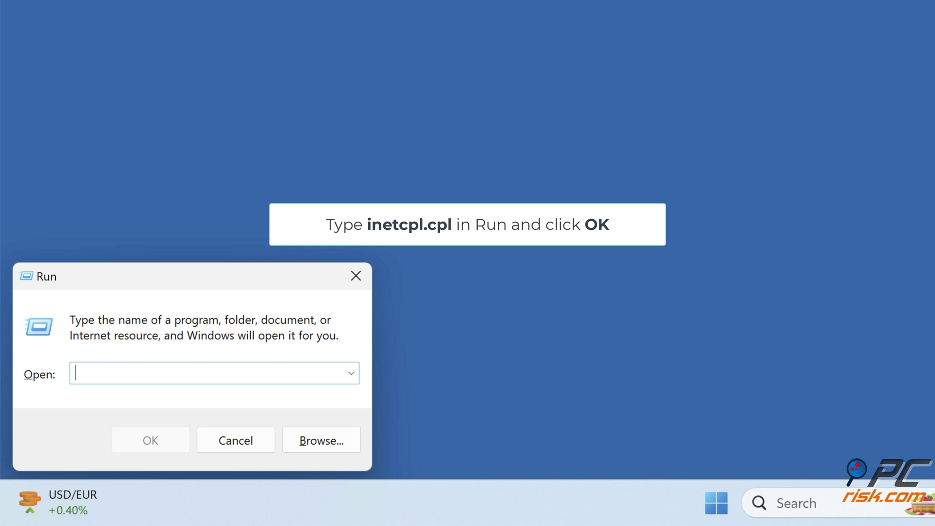
pyautogui.write('inetcpl.c')
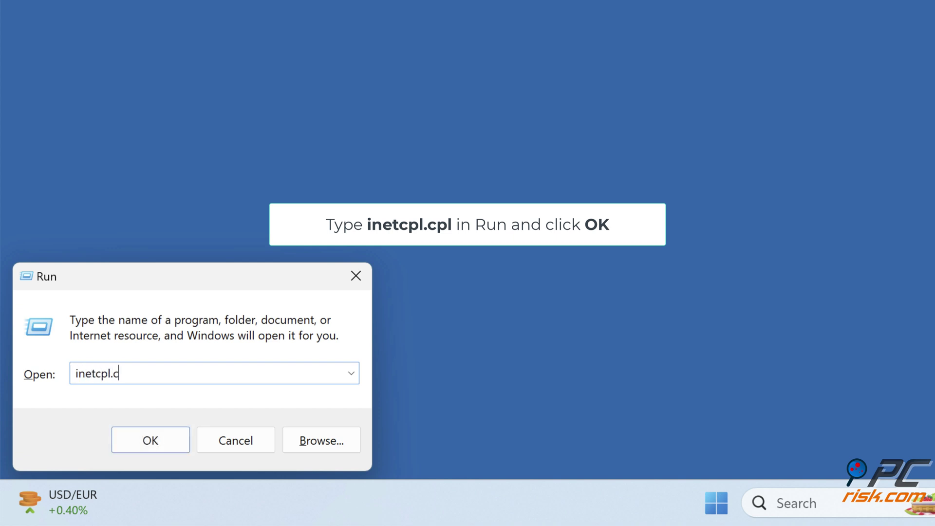
pyautogui.write('pl')
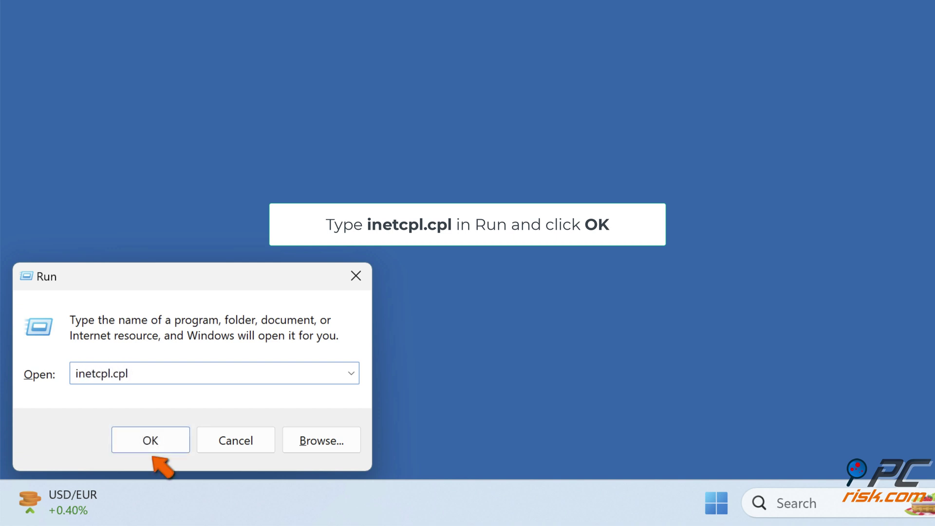
pyautogui.click(155, 449)
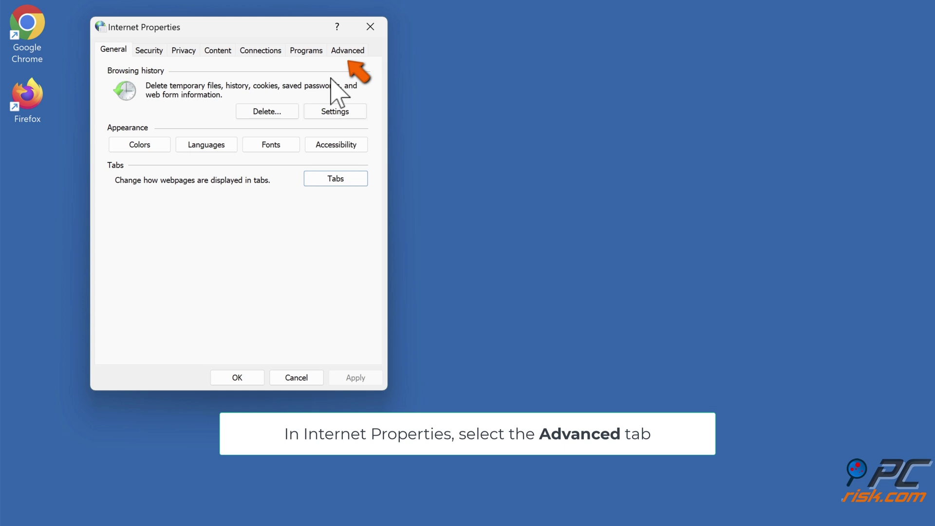
# Enable Use TLS 1.0, 1.1 and 1.2 under Advanced security settings and apply
pyautogui.click(350, 57)
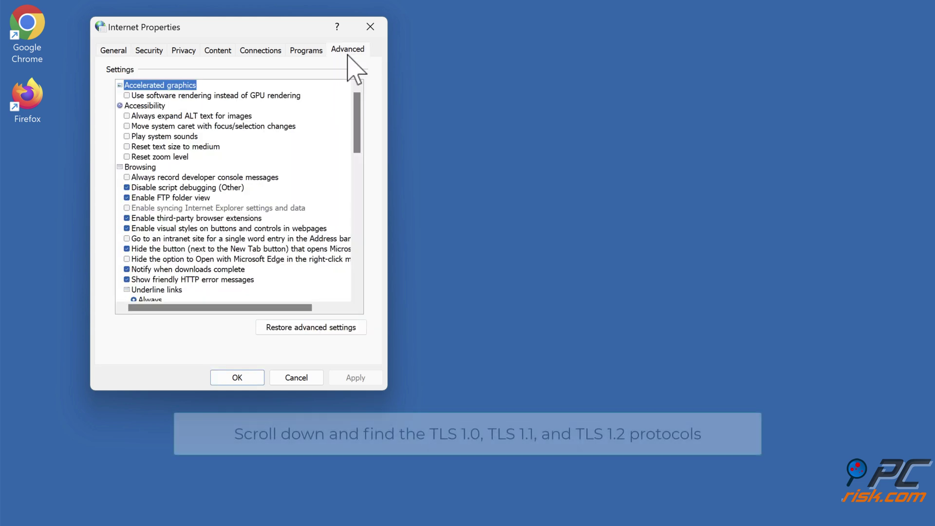
pyautogui.scroll(-1, 331, 163)
pyautogui.scroll(-12, 331, 163)
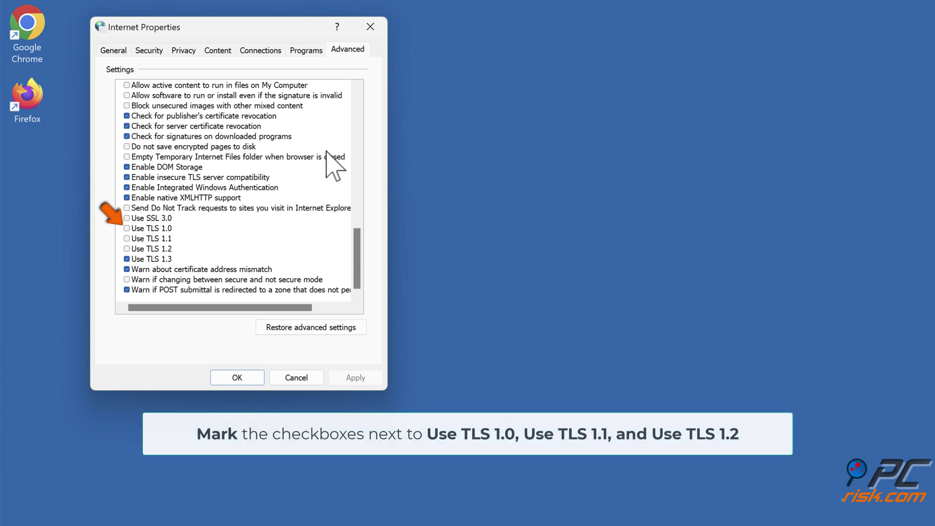
pyautogui.click(127, 229)
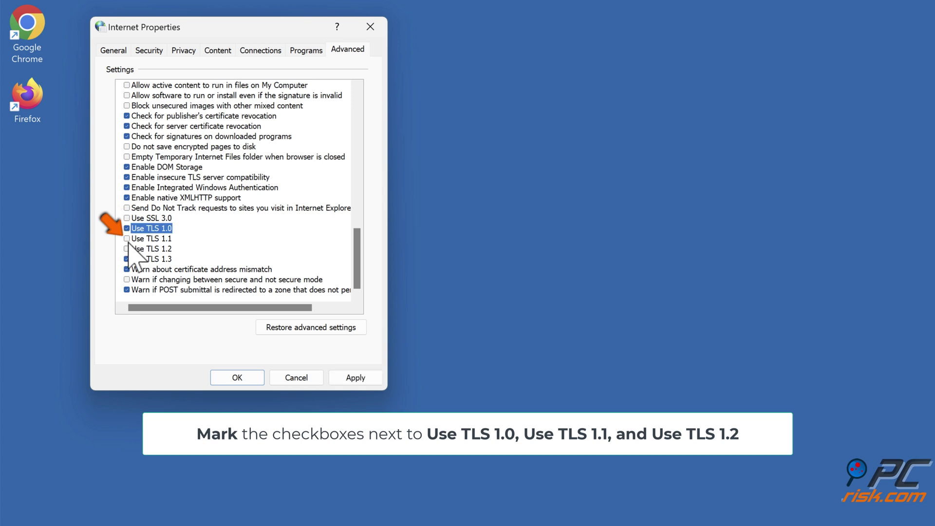
pyautogui.click(127, 239)
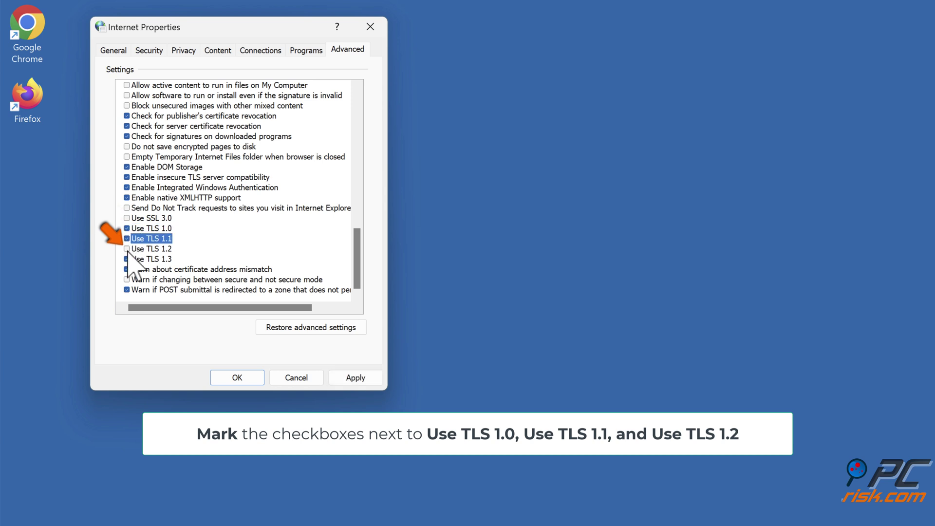
pyautogui.click(127, 249)
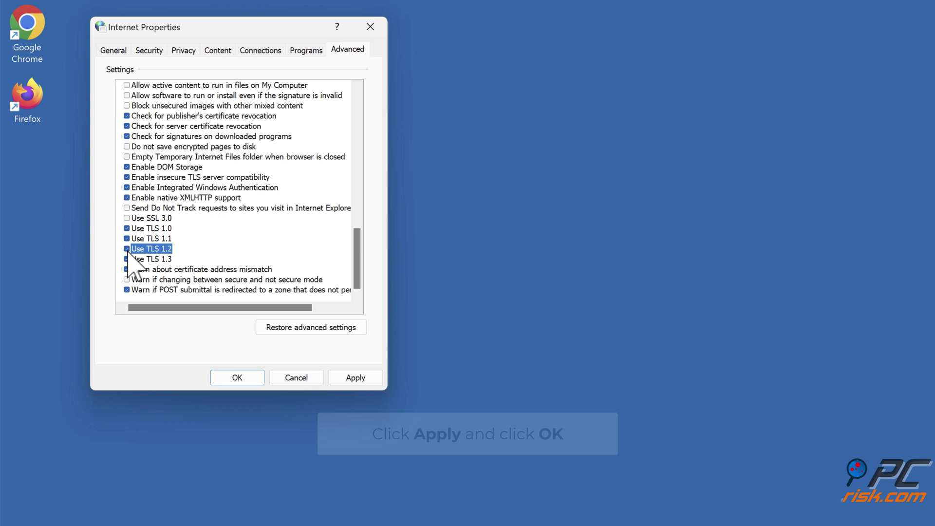
pyautogui.click(355, 377)
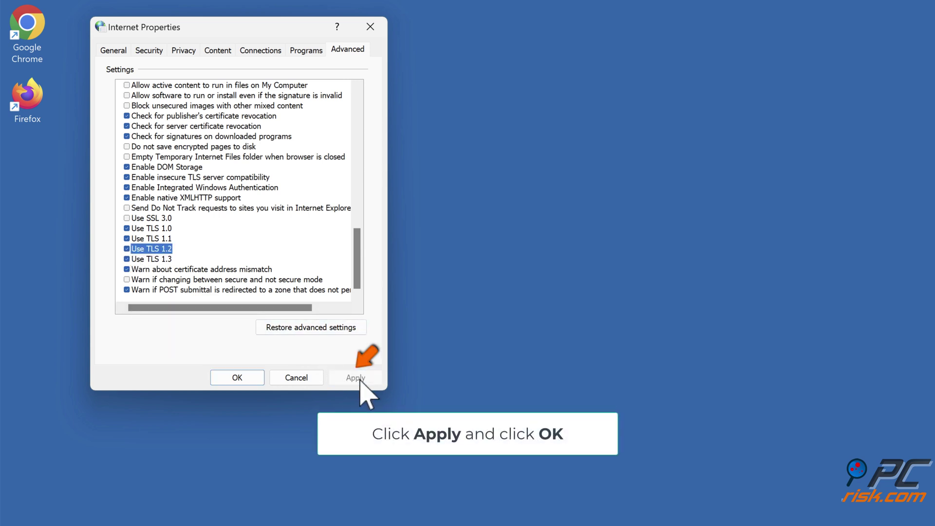
pyautogui.click(240, 380)
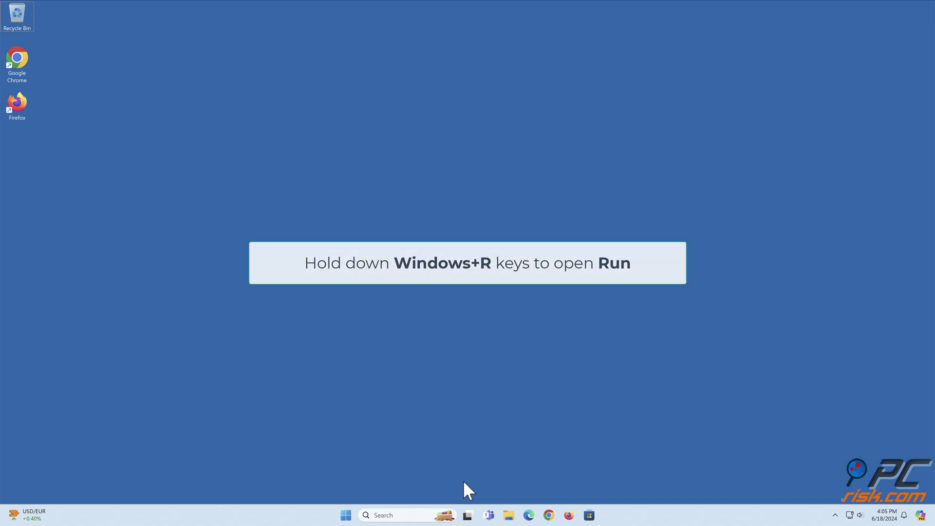
# Run inetcpl.cpl again from the Run dialog to reopen Internet Properties
pyautogui.press('super+r')
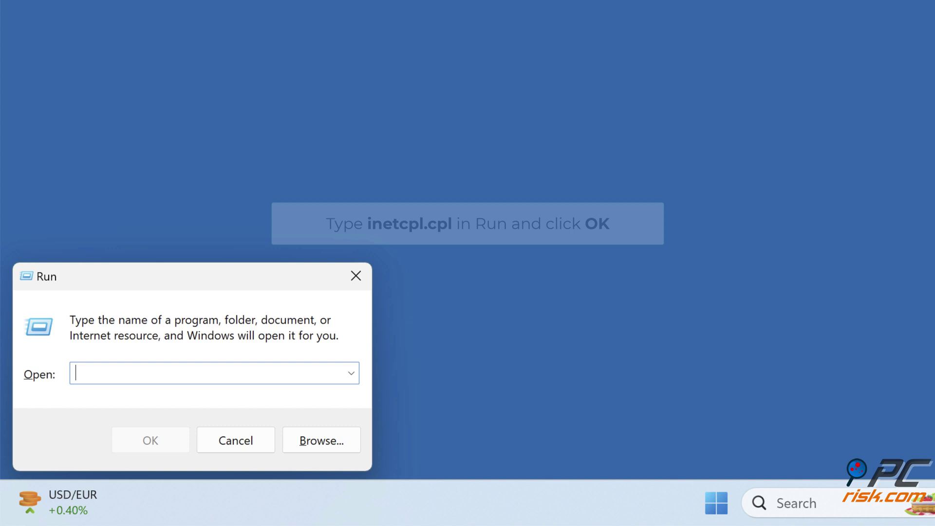
pyautogui.write('inetcp')
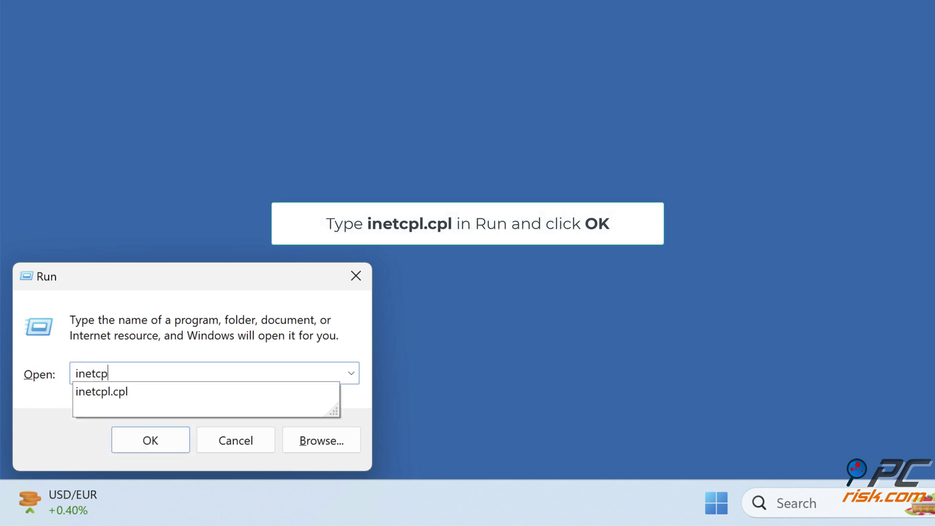
pyautogui.write('l.cpl')
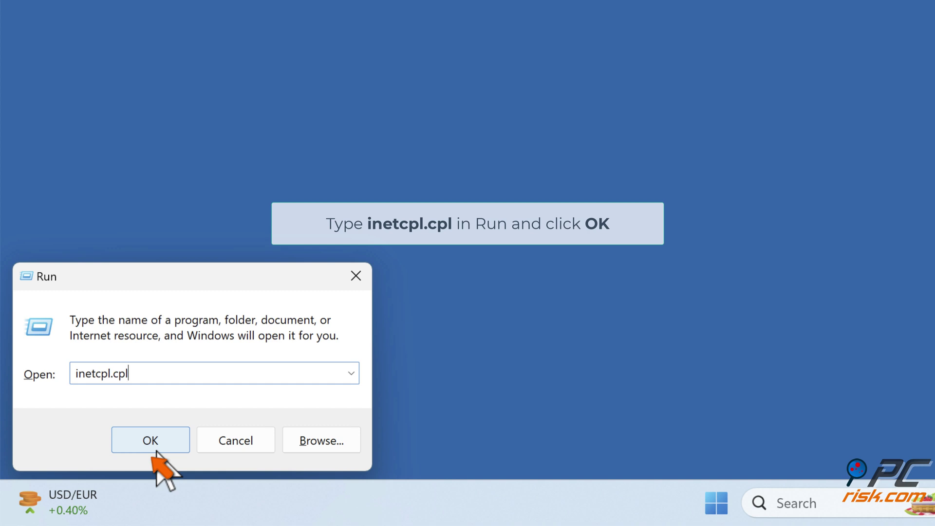
pyautogui.click(155, 447)
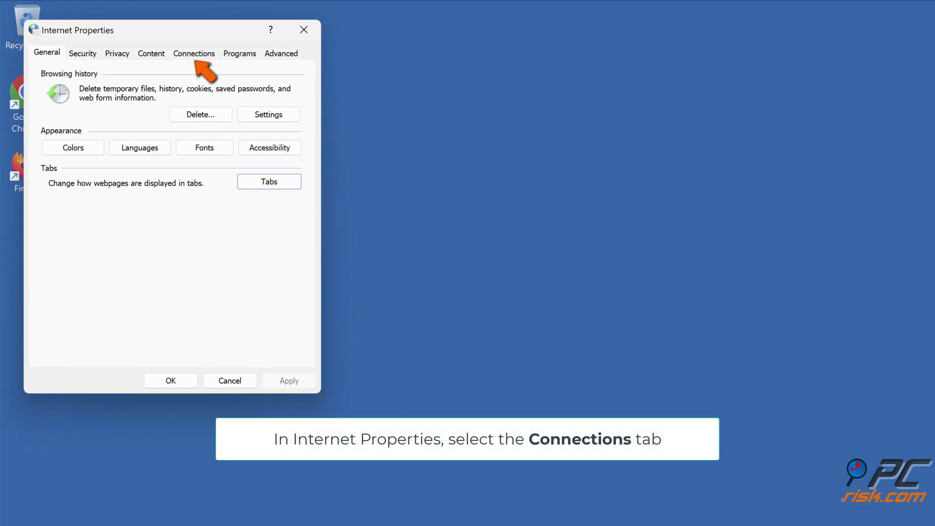
# In LAN settings, disable the proxy server, enable automatic settings detection, and confirm
pyautogui.click(194, 54)
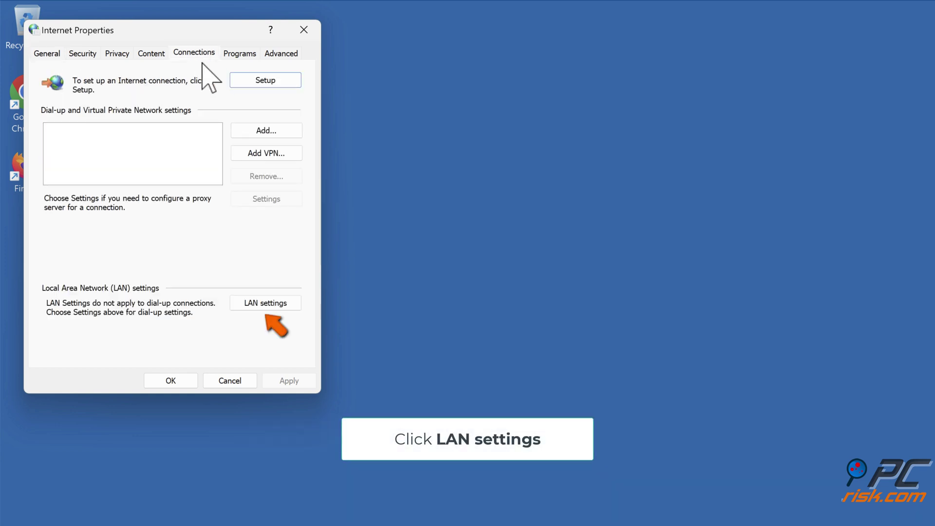
pyautogui.click(267, 309)
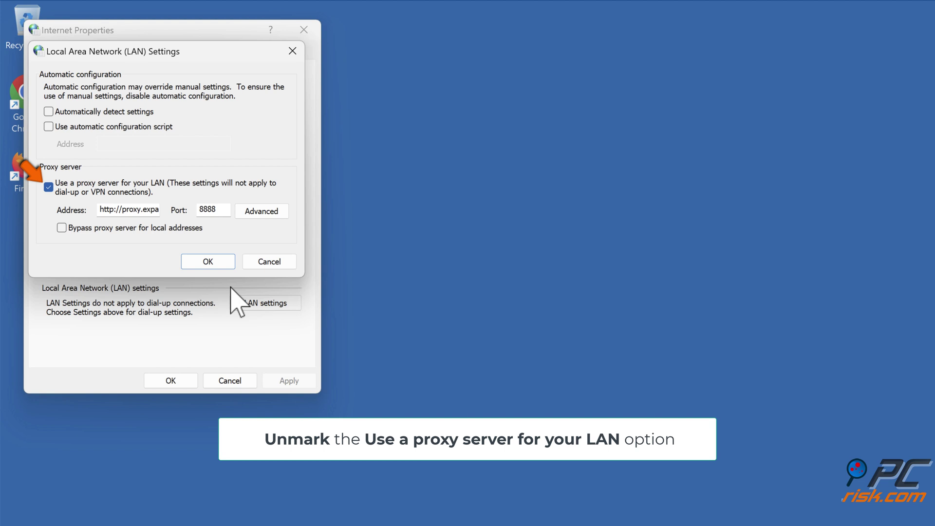
pyautogui.click(48, 189)
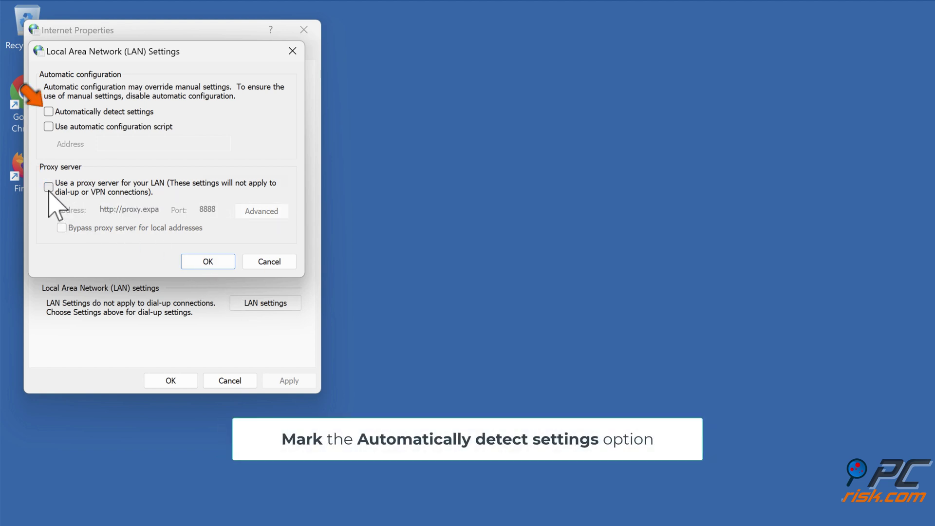
pyautogui.click(49, 112)
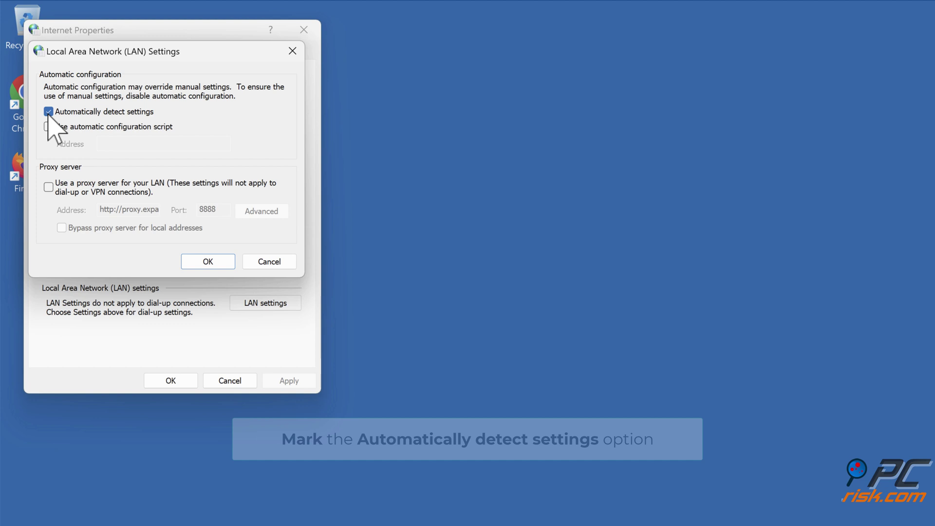
pyautogui.click(207, 262)
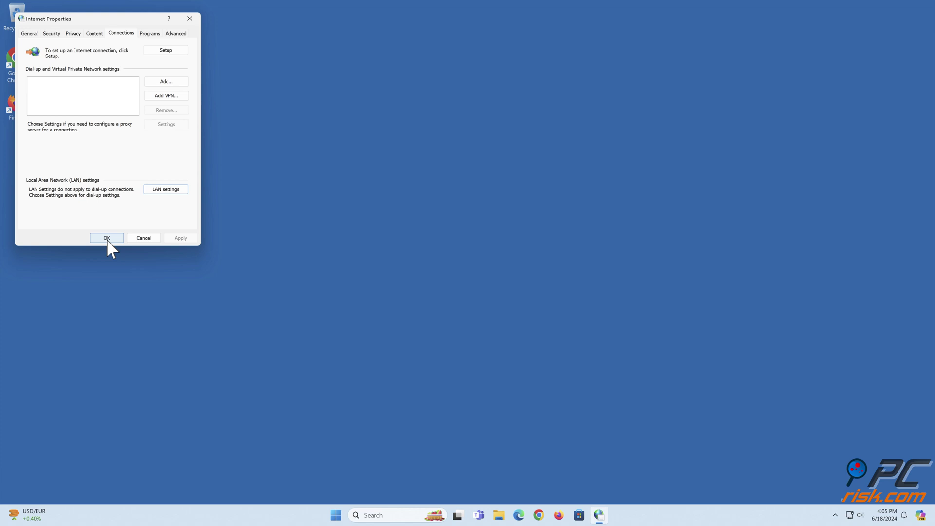
pyautogui.click(106, 238)
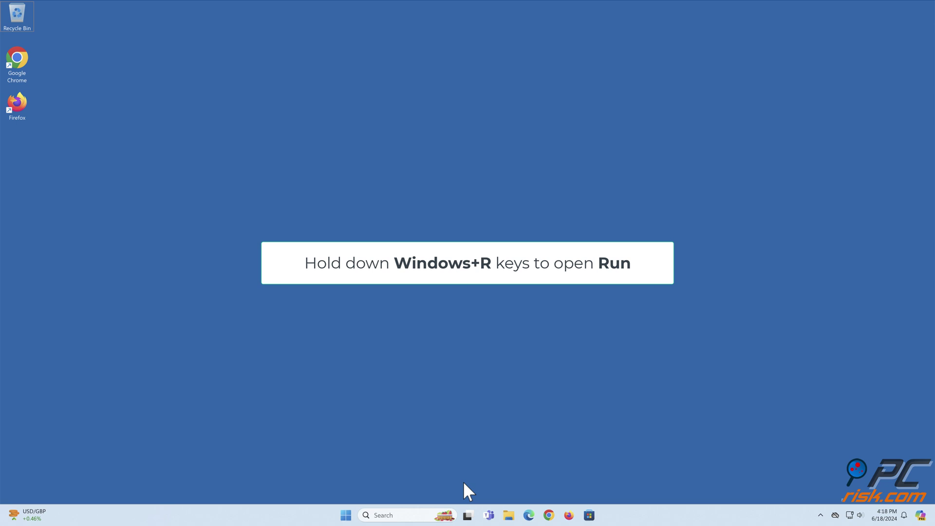
# Launch Command Prompt as administrator via cmd in the Run dialog
pyautogui.press('super+r')
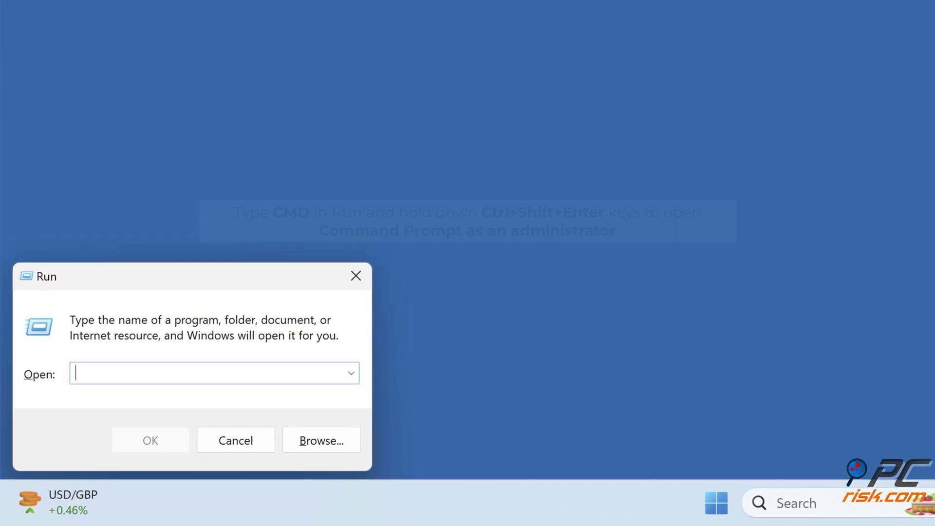
pyautogui.write('cmd')
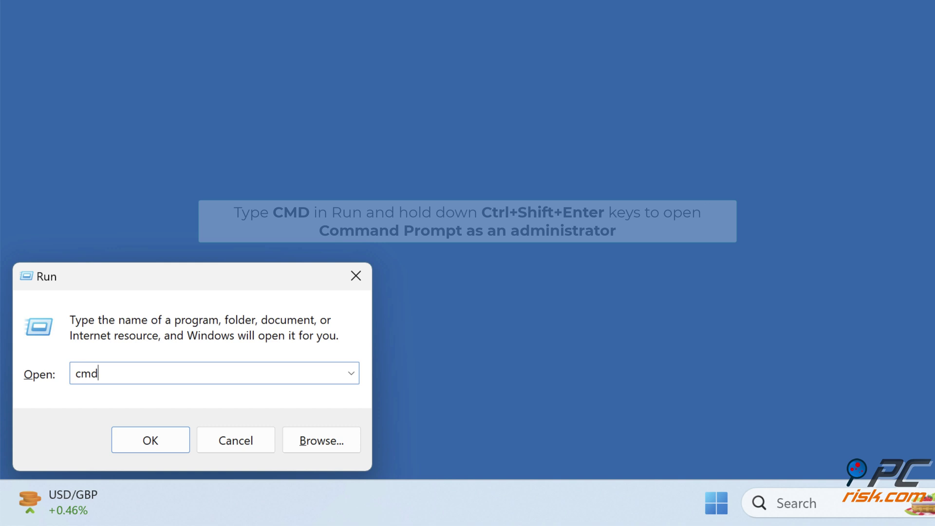
pyautogui.hotkey('ctrl', 'shift', 'Return')
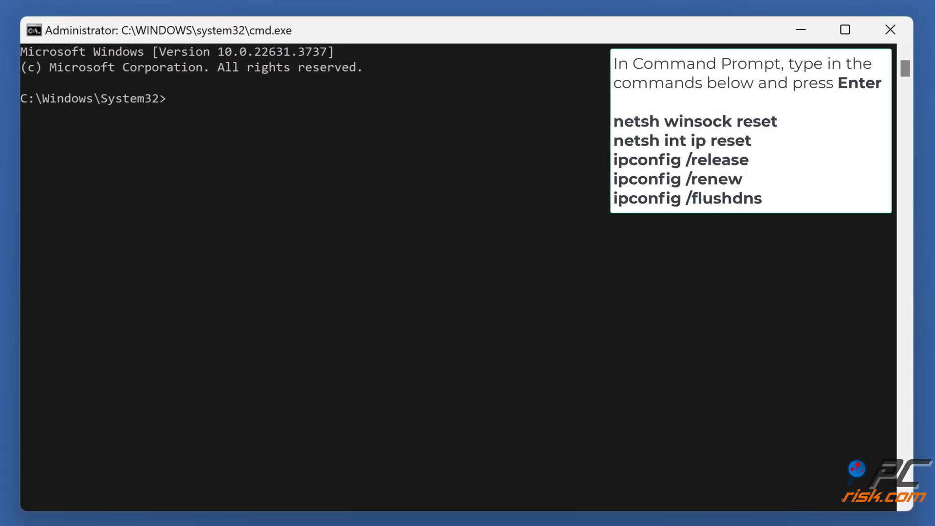
pyautogui.write('netsh winsock reset')
# Run netsh winsock reset, netsh int ip reset, ipconfig /release, /renew and /flushdns
pyautogui.press('Return')
pyautogui.write('ne')
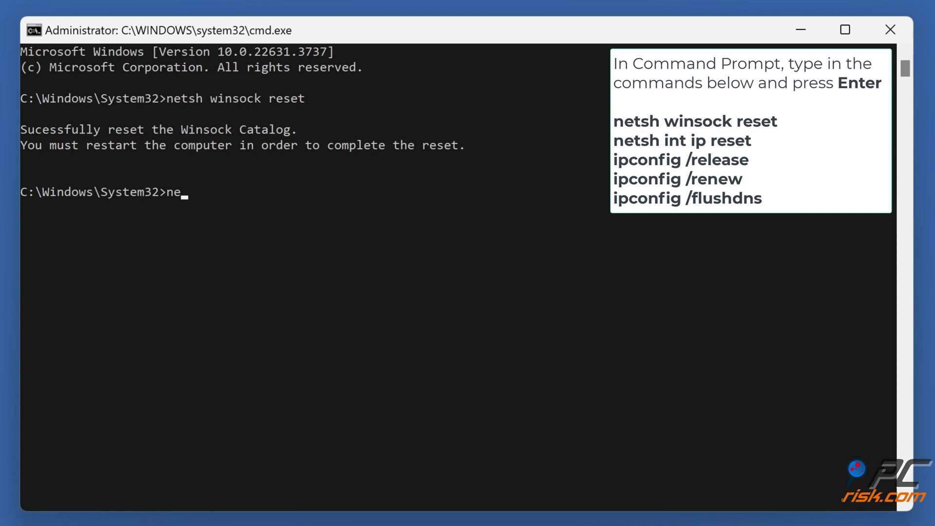
pyautogui.write('tsh int ip reset')
pyautogui.press('Return')
pyautogui.write('ipconfig /re')
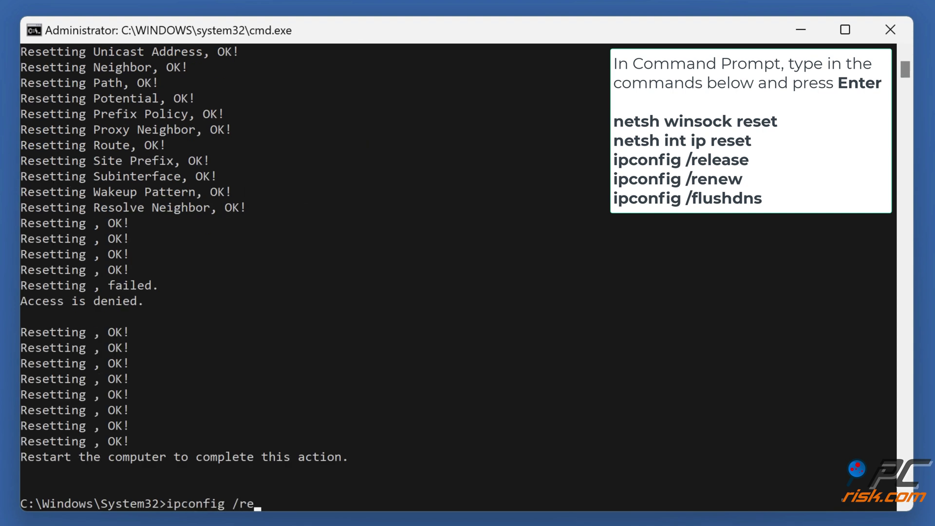
pyautogui.write('lease')
pyautogui.press('Return')
pyautogui.write('ig')
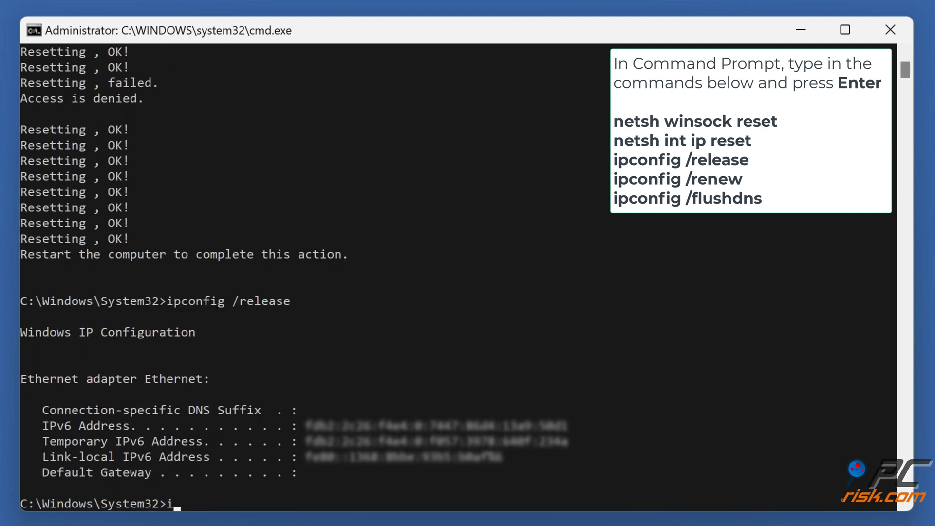
pyautogui.write(' /renew')
pyautogui.press('Return')
pyautogui.write('ipconfig /')
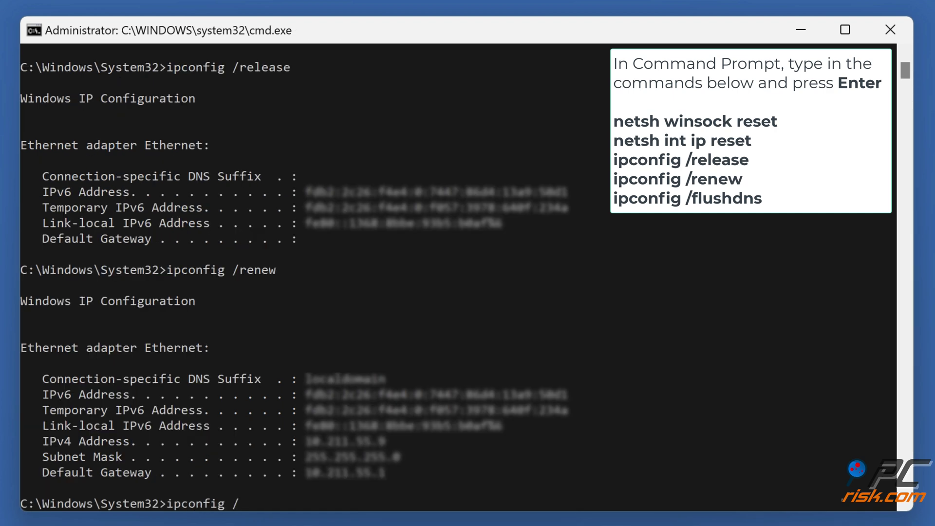
pyautogui.write('flushdns')
pyautogui.press('Return')
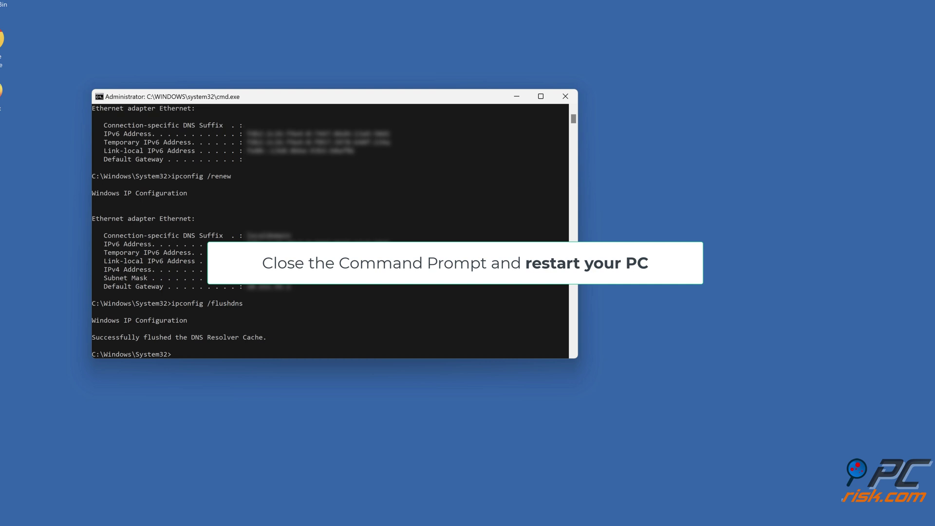
# Close Command Prompt and restart the computer from the Start menu power options
pyautogui.click(514, 110)
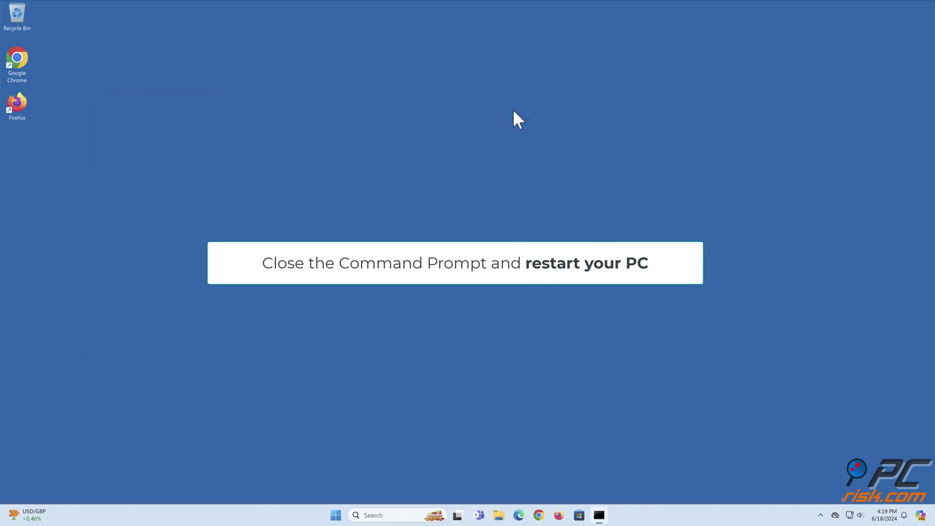
pyautogui.click(345, 516)
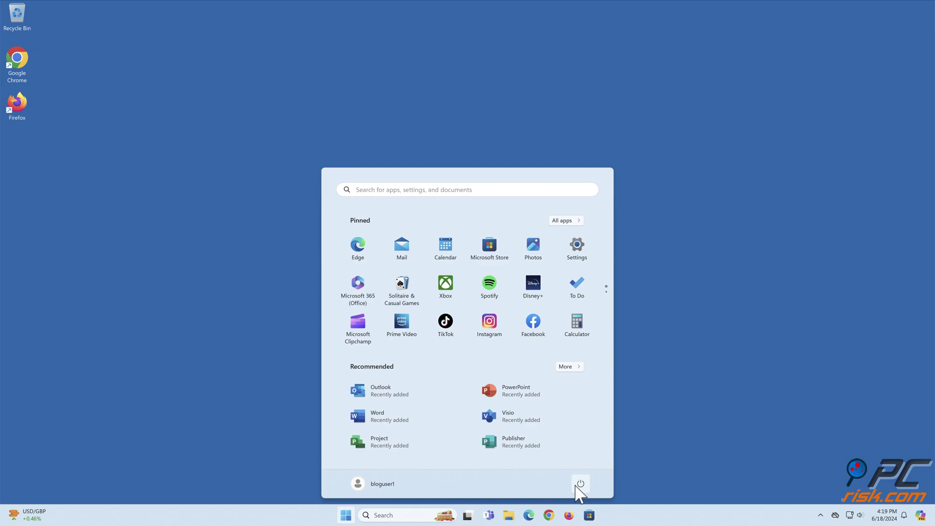
pyautogui.click(580, 485)
pyautogui.click(577, 470)
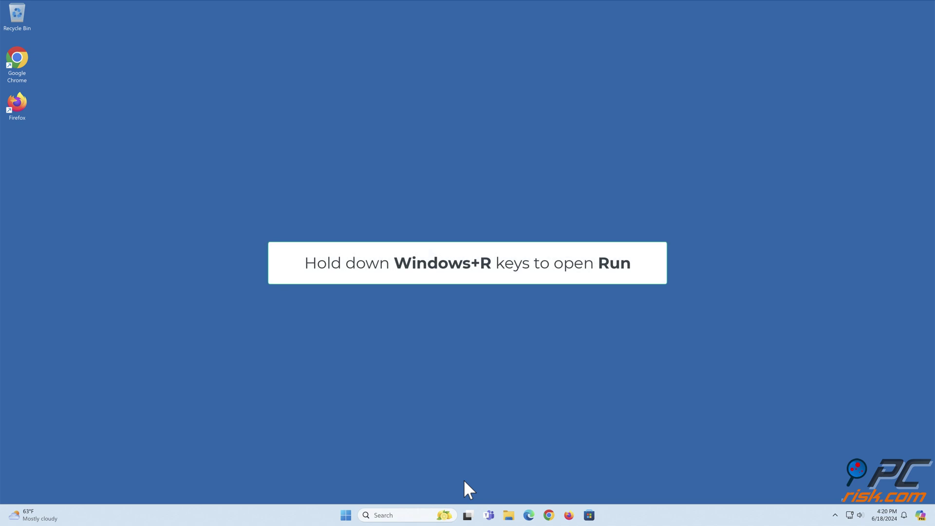
# Run ncpa.cpl from the Run dialog to show Network Connections
pyautogui.press('super+r')
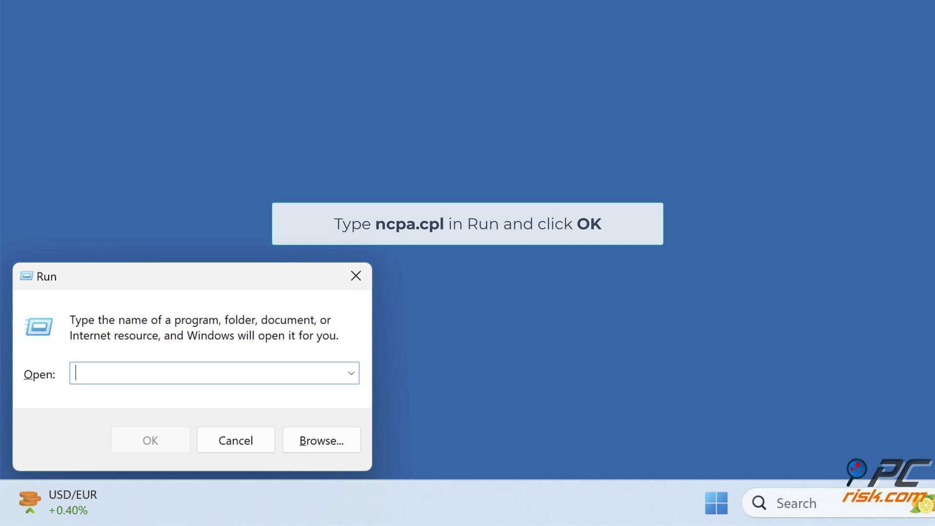
pyautogui.write('ncpa.cpl')
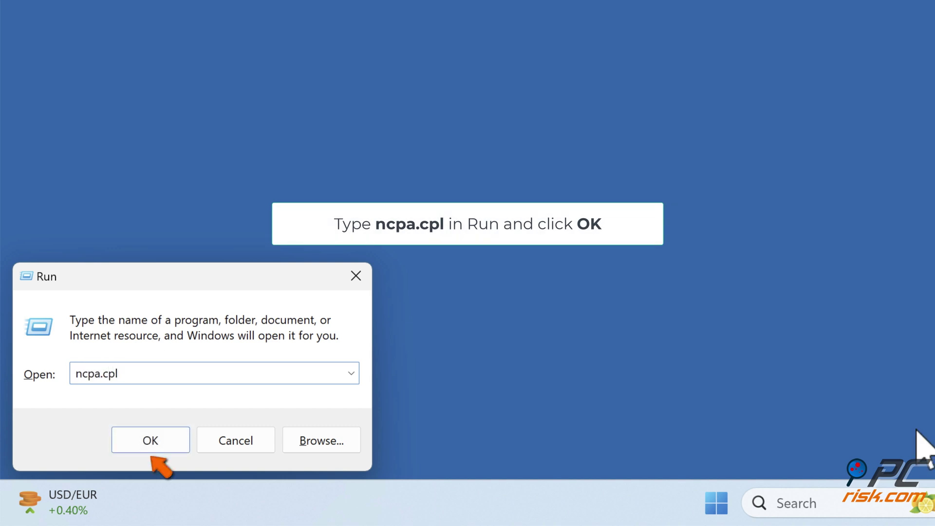
pyautogui.click(152, 444)
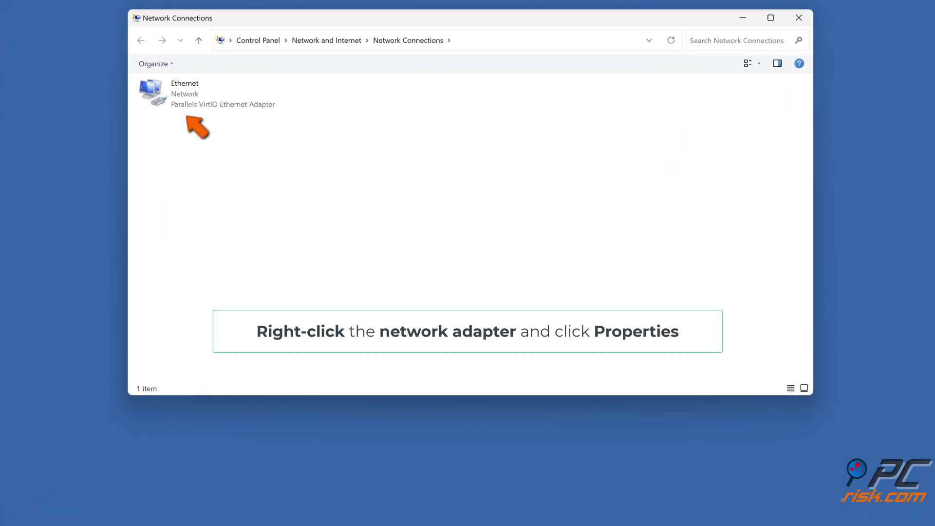
# Uncheck Internet Protocol Version 6 (TCP/IPv6) in the Ethernet adapter's properties and confirm with OK
pyautogui.rightClick(182, 105)
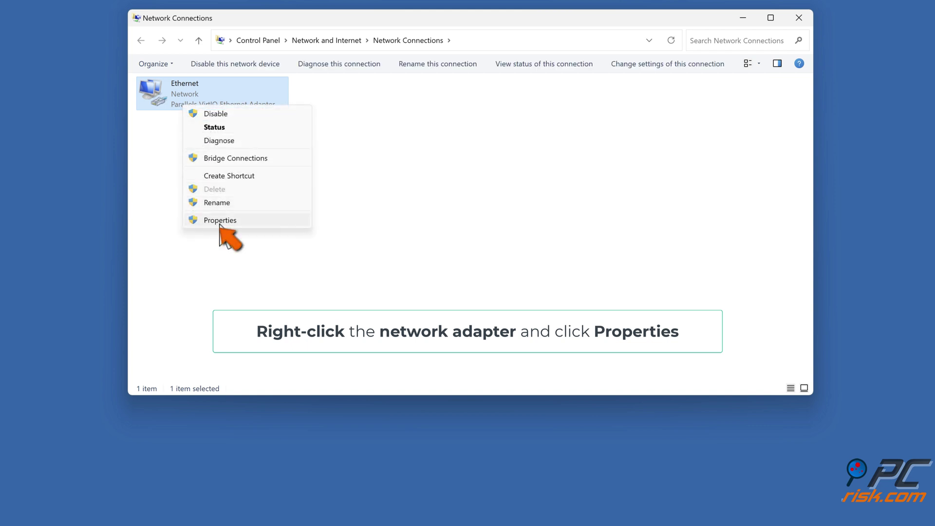
pyautogui.click(220, 221)
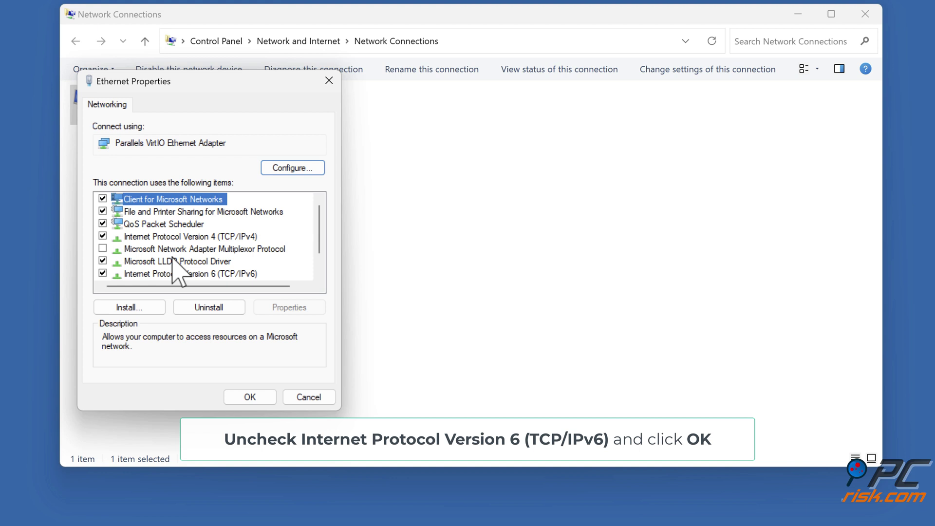
pyautogui.scroll(-1, 172, 258)
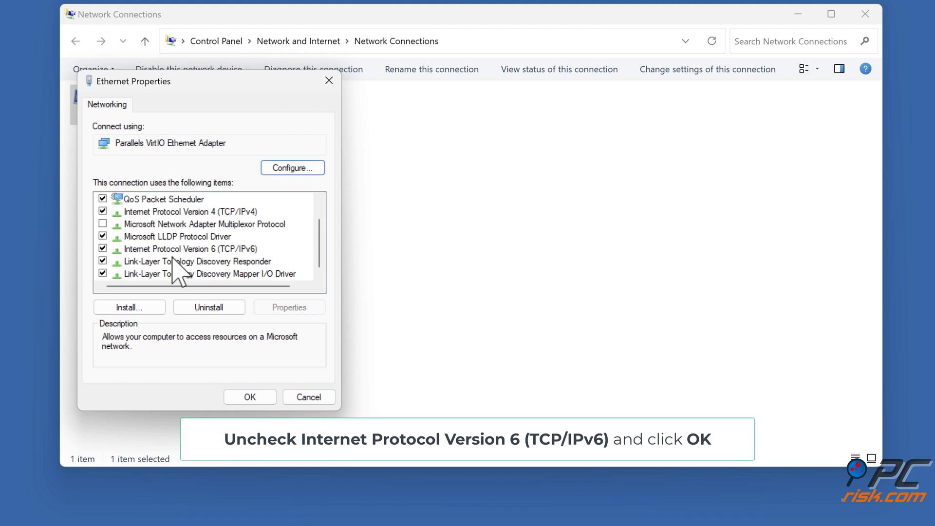
pyautogui.click(103, 249)
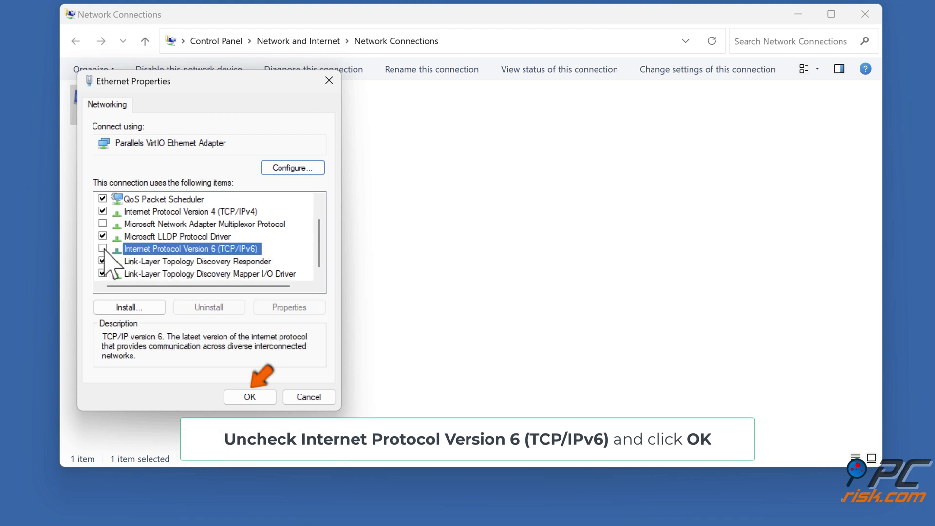
pyautogui.click(250, 398)
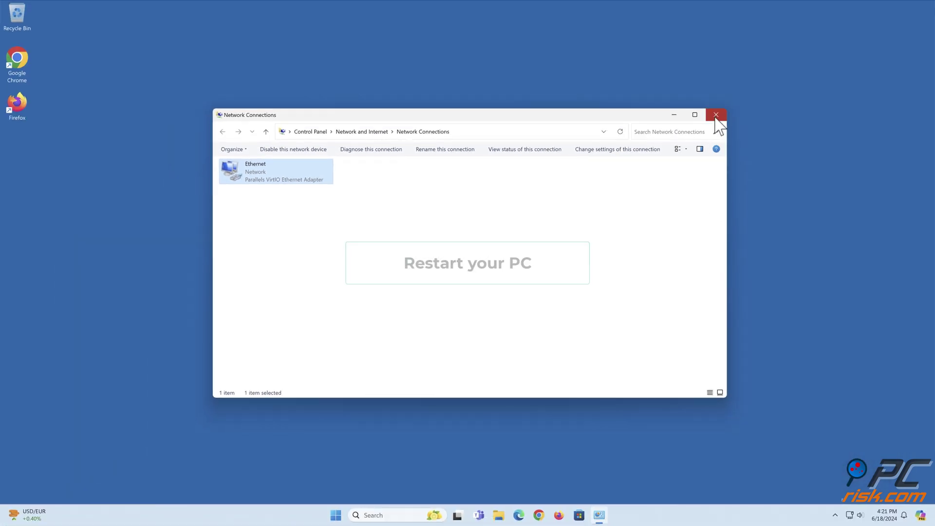
# Close Network Connections and restart the PC from the Start menu's power options
pyautogui.click(717, 115)
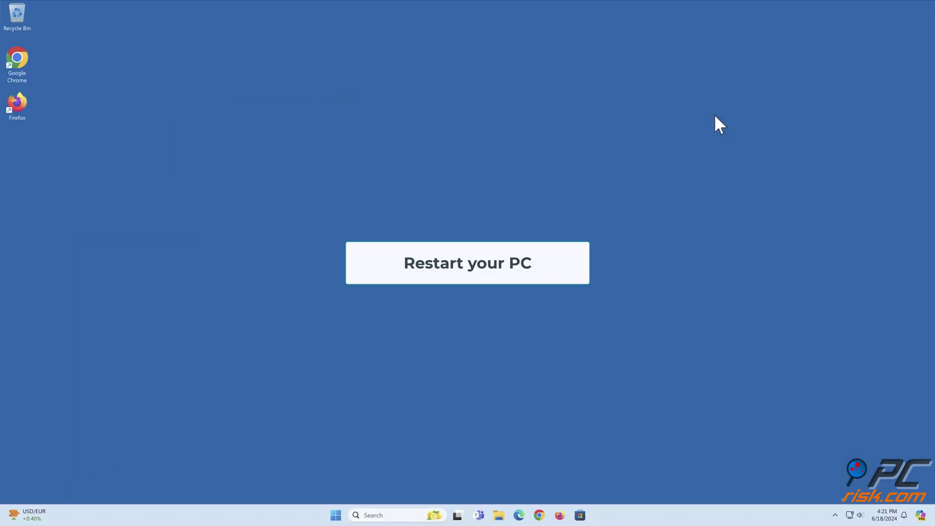
pyautogui.click(346, 515)
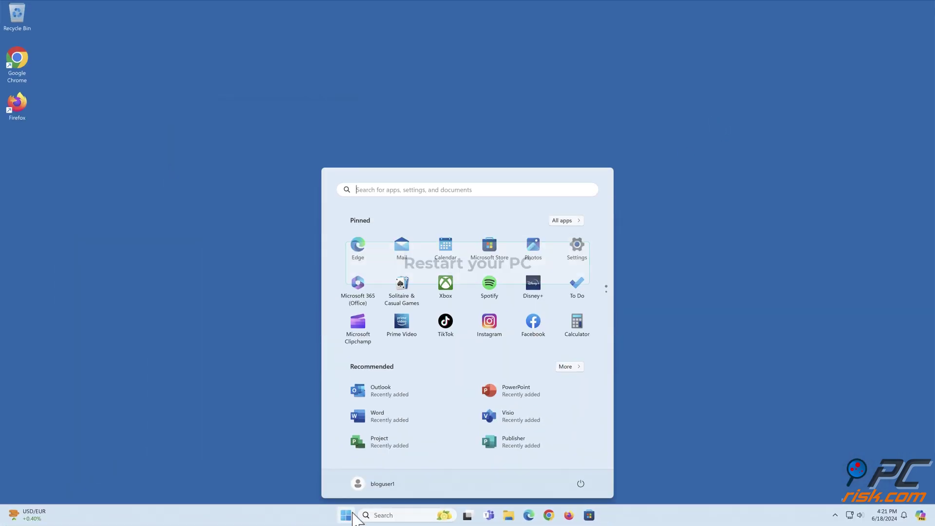
pyautogui.click(580, 486)
pyautogui.click(574, 463)
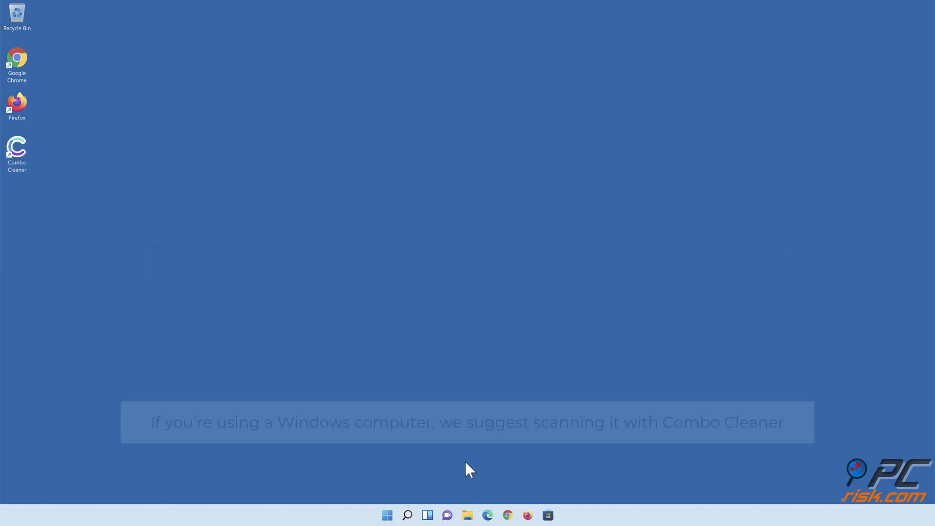
# Launch Combo Cleaner from the desktop, run a quick scan and move the 323 detected items to quarantine
pyautogui.doubleClick(24, 165)
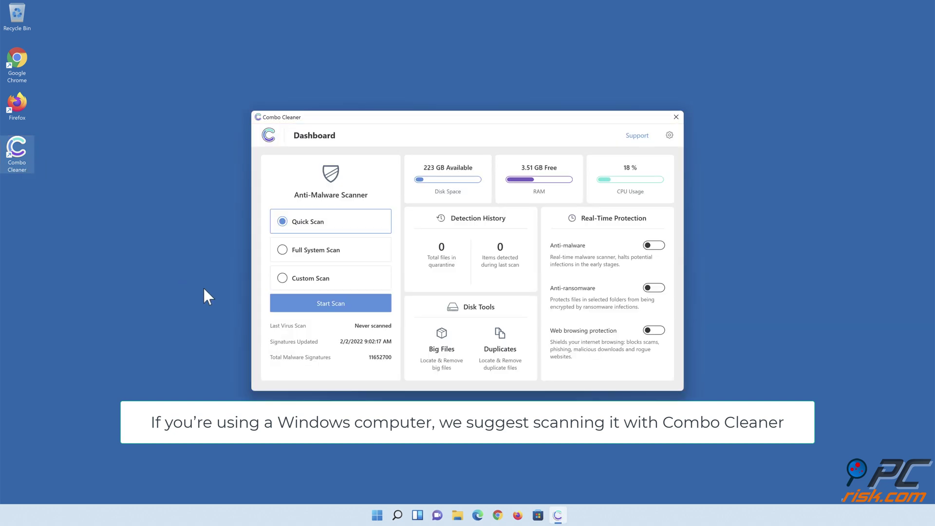
pyautogui.click(330, 310)
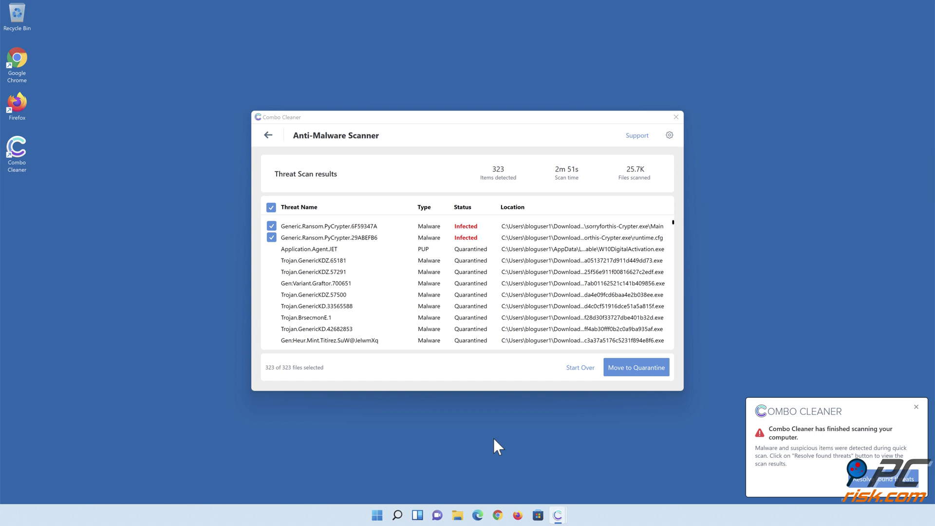
pyautogui.click(634, 371)
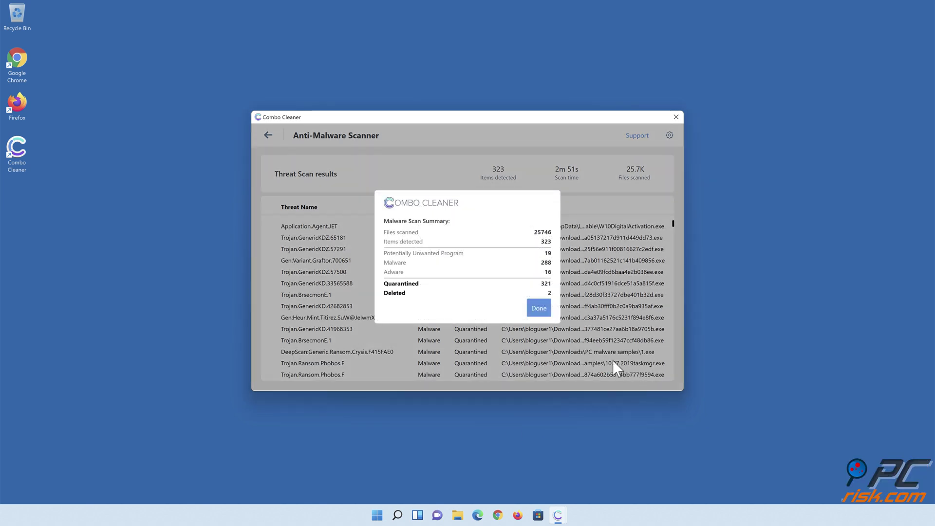
pyautogui.click(539, 310)
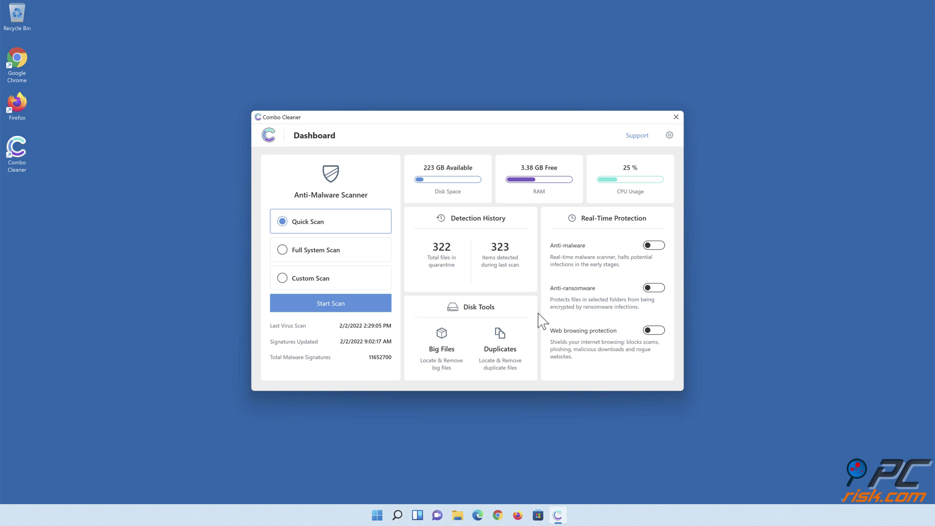
# Switch on the Anti-malware toggle and use the Anti-ransomware toggle to reach its settings page
pyautogui.click(652, 249)
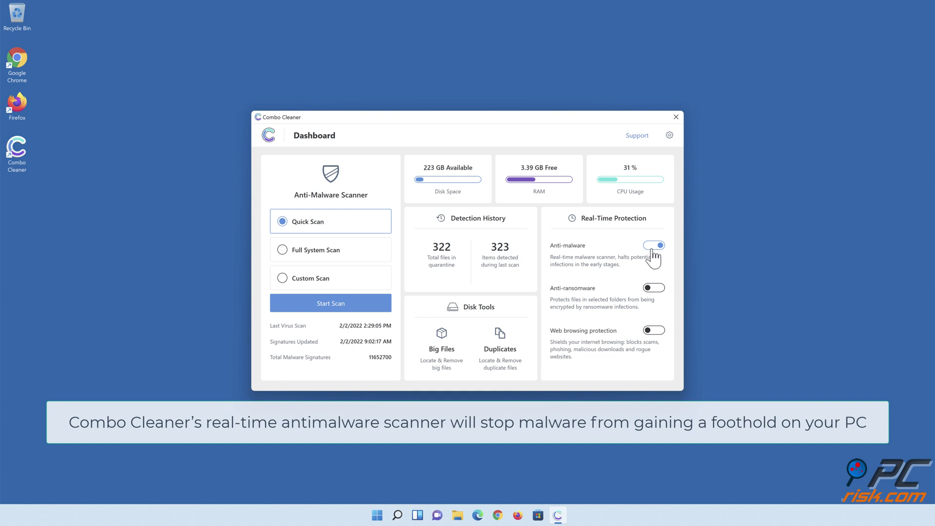
pyautogui.click(654, 290)
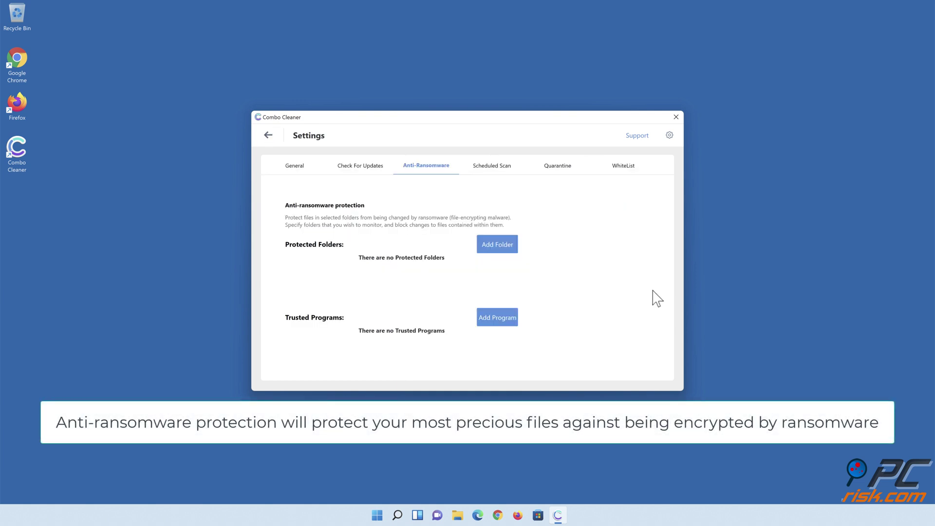
# Add Libraries > Documents as a ransomware-protected folder and return to the dashboard
pyautogui.click(501, 248)
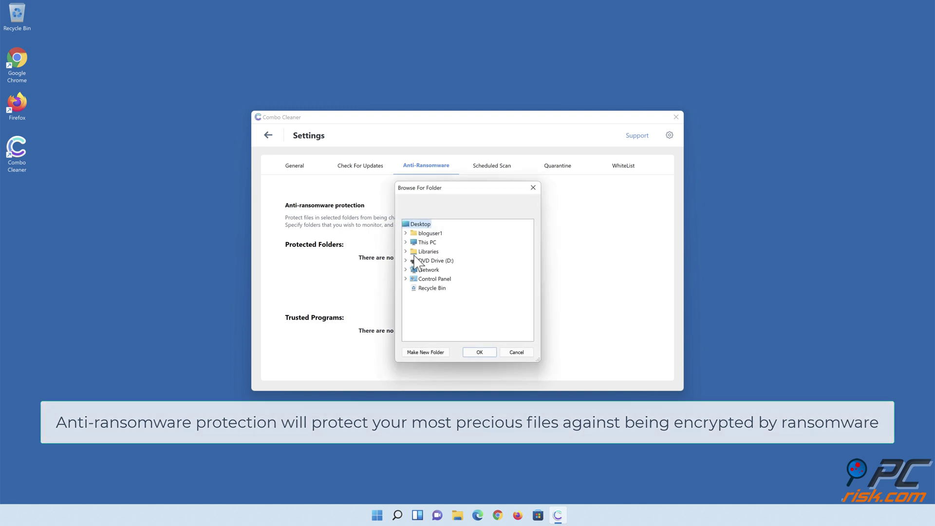
pyautogui.click(406, 251)
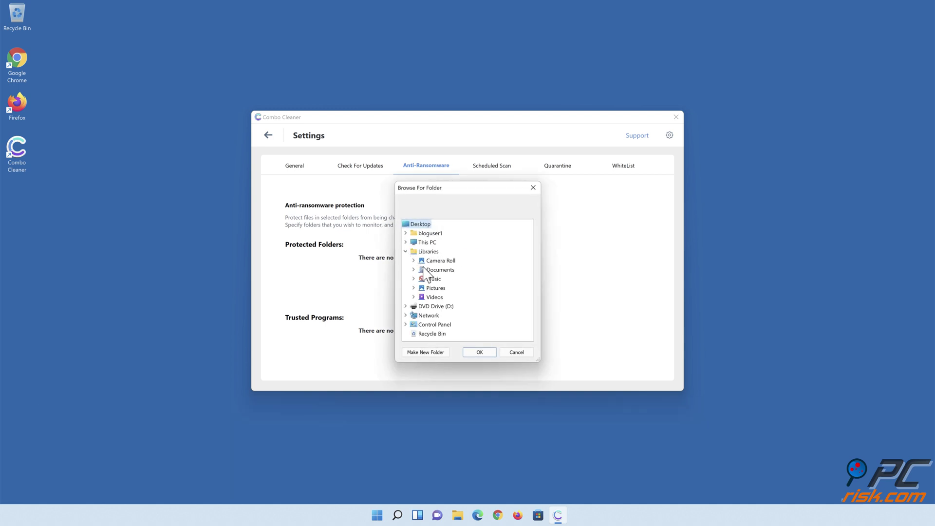
pyautogui.click(413, 270)
pyautogui.click(439, 279)
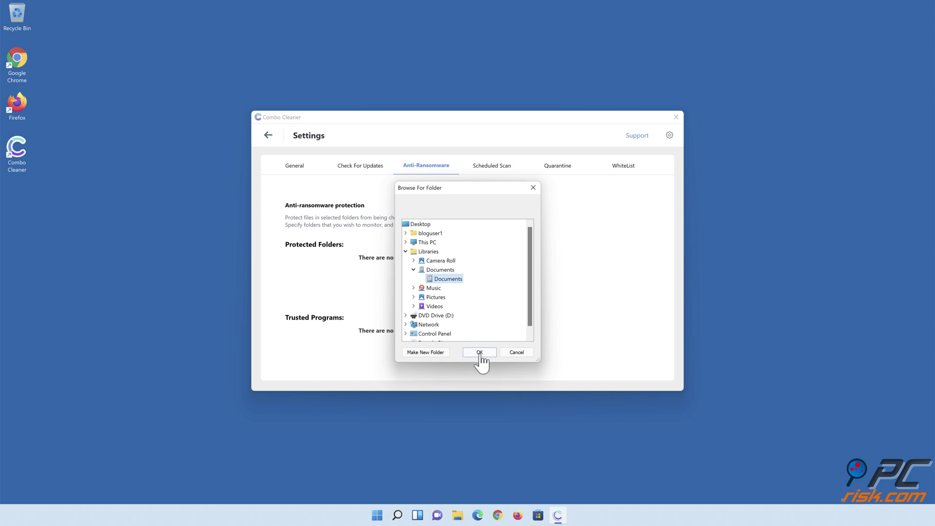
pyautogui.click(479, 353)
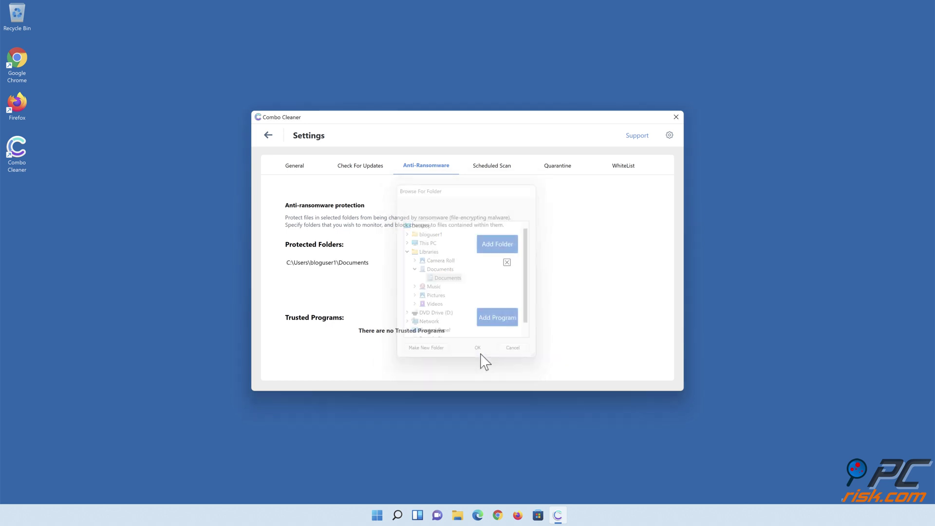
pyautogui.click(269, 136)
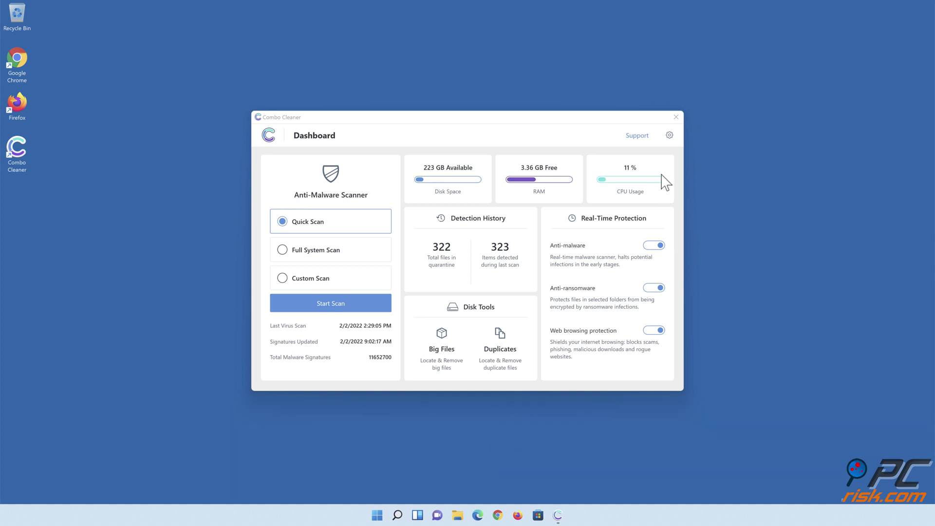
# Close the Combo Cleaner window, leaving the empty desktop
pyautogui.click(676, 118)
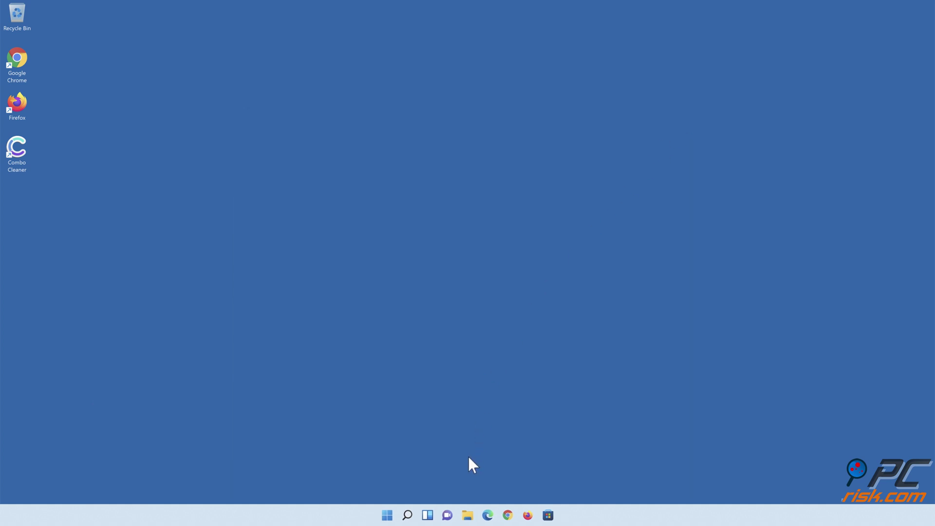